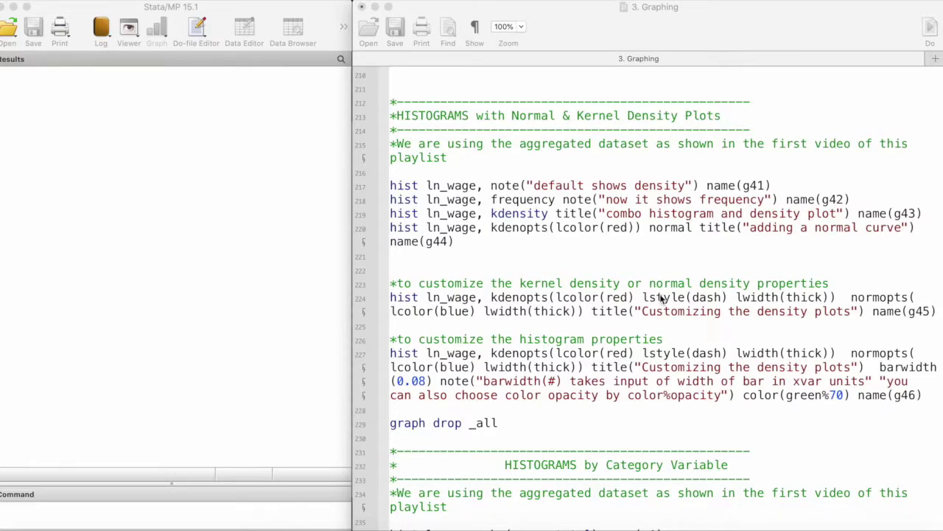
Step: Note the aggregated dataset comment, then run the histogram block on lines 217–227 to build g41–g46
left_click(549, 130)
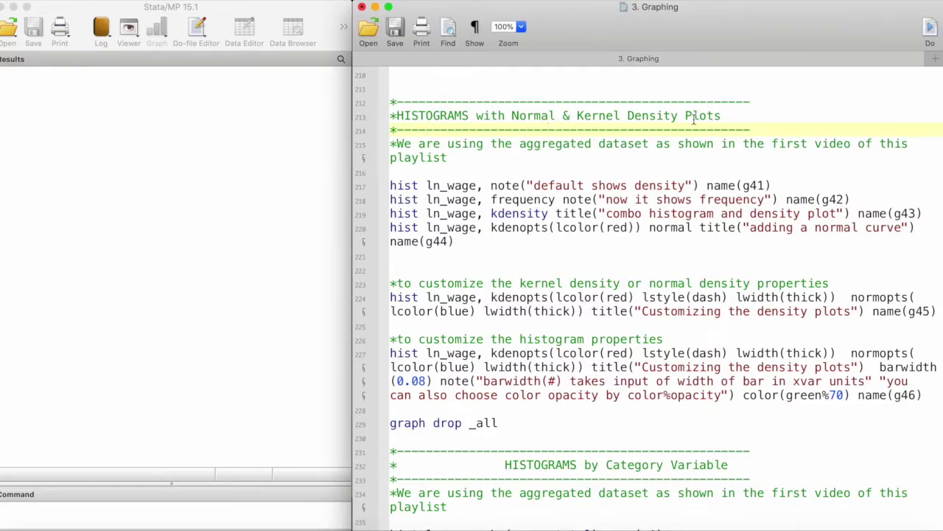
left_click_drag(476, 143, 649, 146)
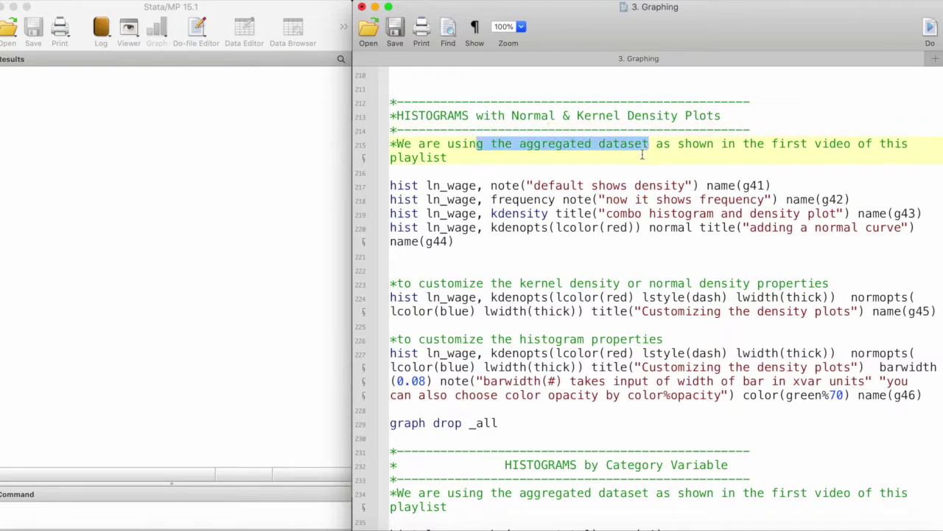
left_click(574, 200)
left_click_drag(392, 186, 927, 395)
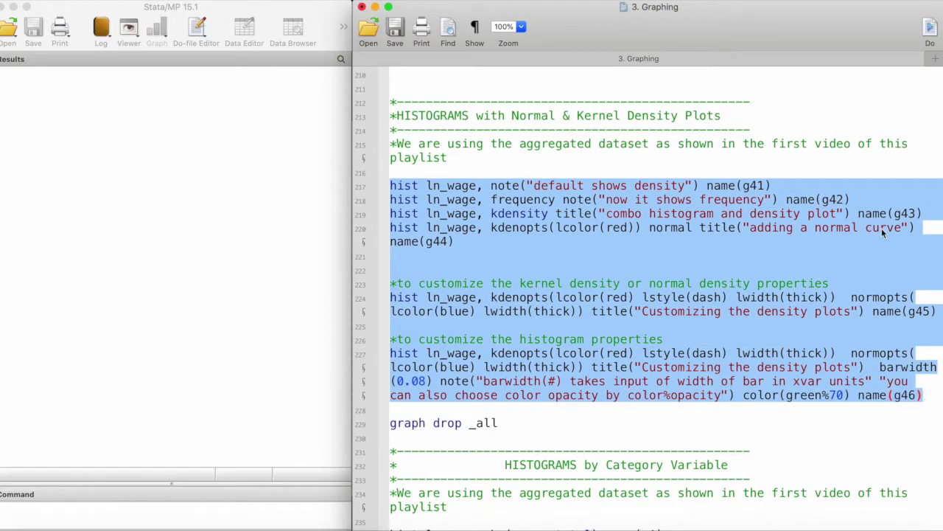
left_click(936, 44)
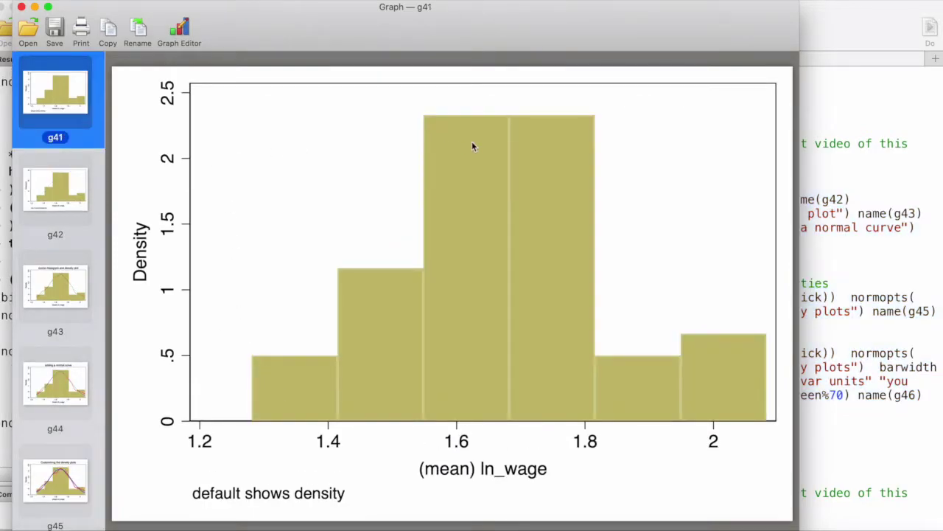
Step: Review line 217's hist ln_wage and density note options, then show g41 and g42
left_click(882, 187)
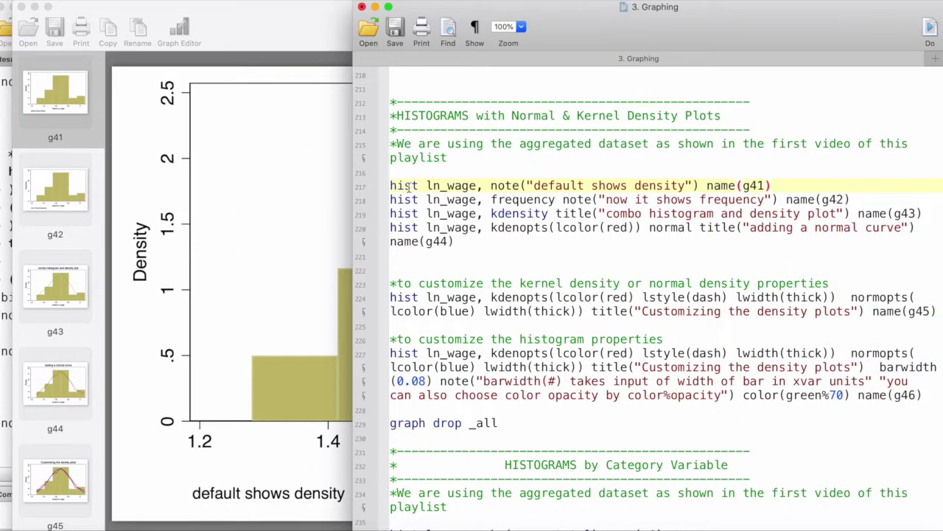
left_click_drag(392, 185, 480, 186)
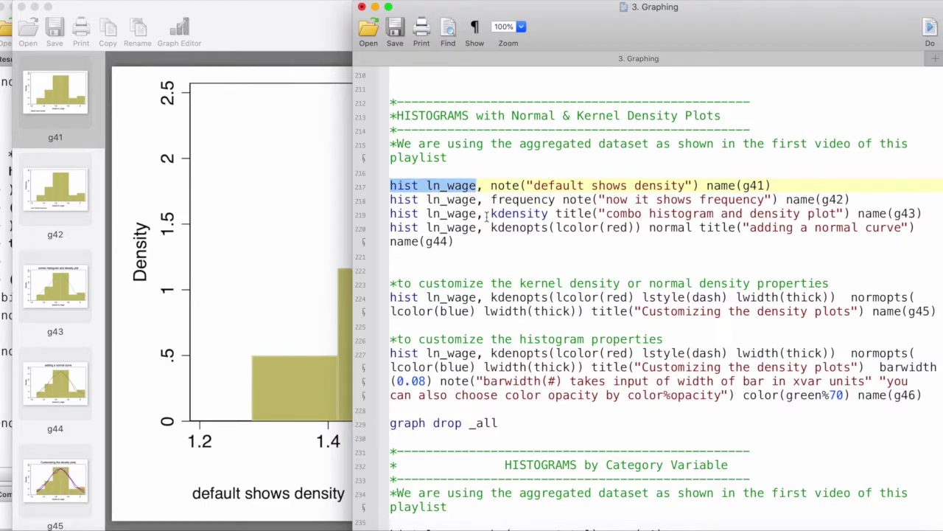
left_click_drag(491, 186, 702, 186)
left_click(583, 227)
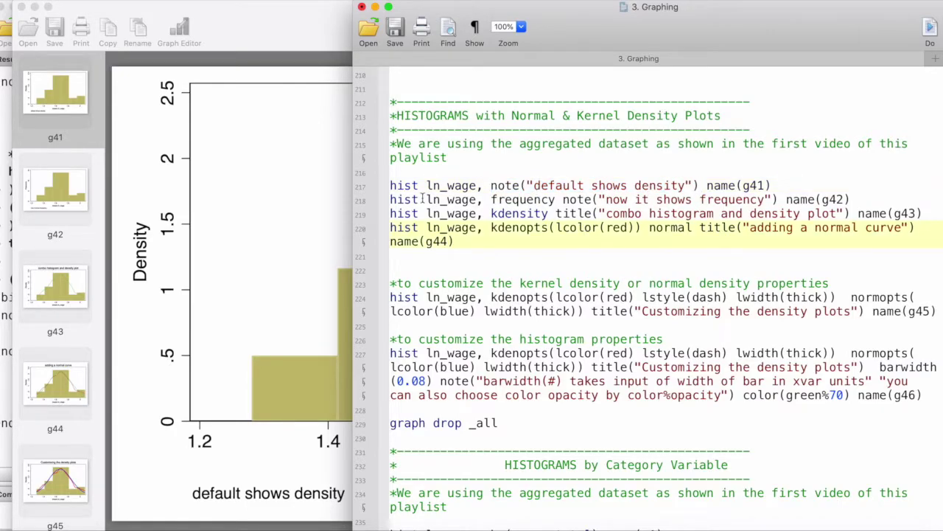
left_click(255, 227)
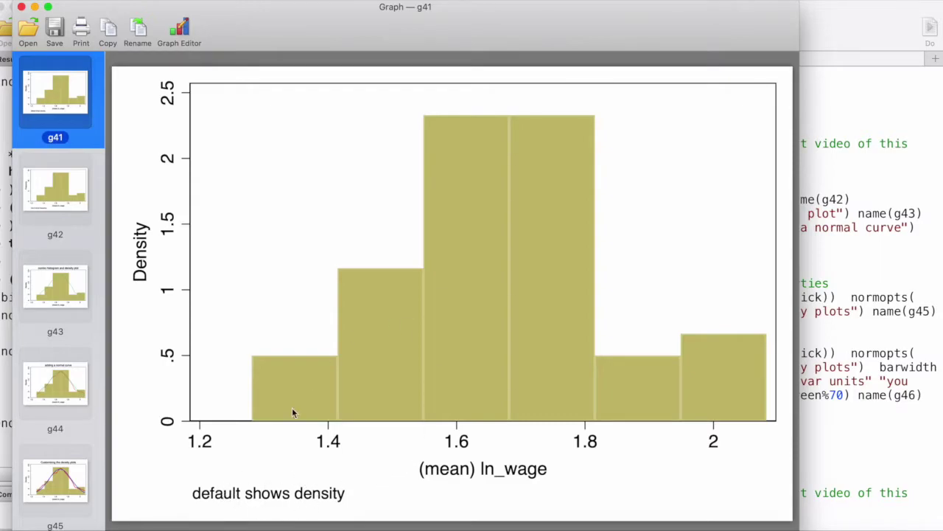
left_click(51, 202)
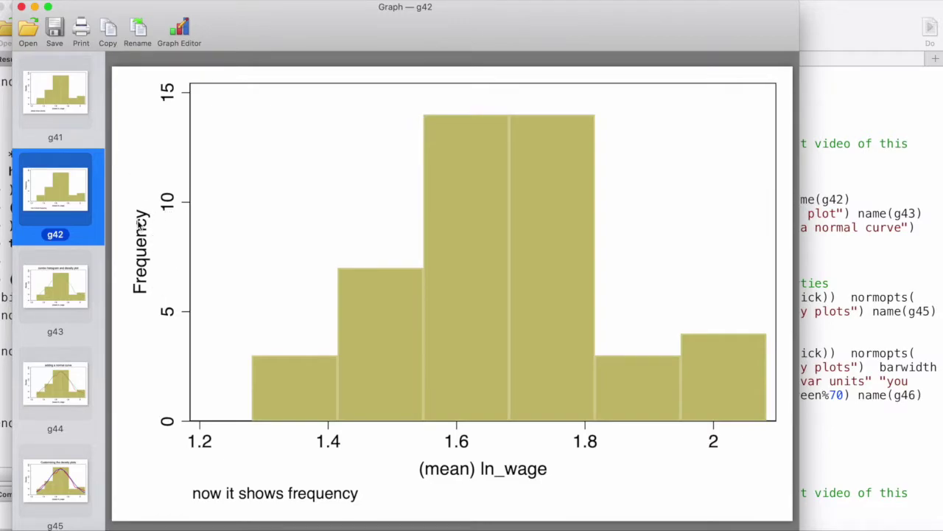
Step: Highlight the frequency option on line 218 and return to the g42 frequency histogram
left_click(896, 261)
left_click_drag(493, 200, 559, 204)
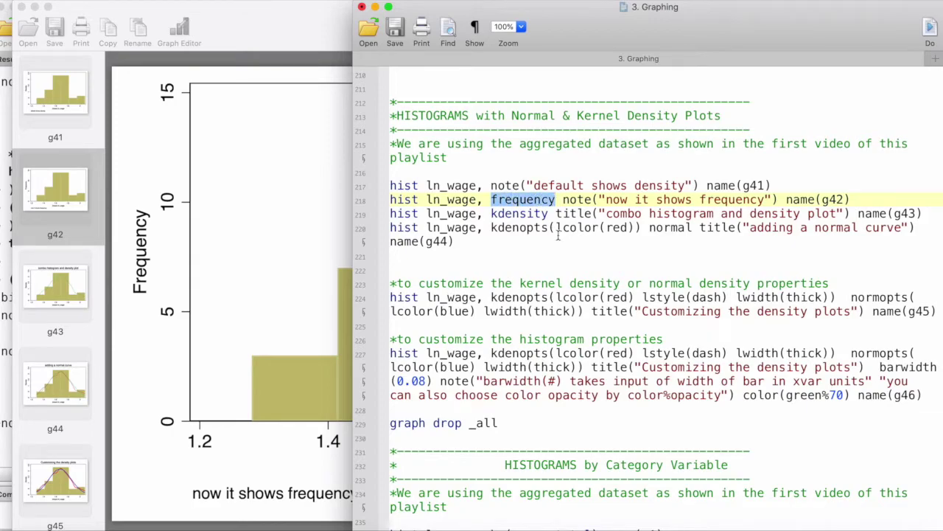
left_click(299, 302)
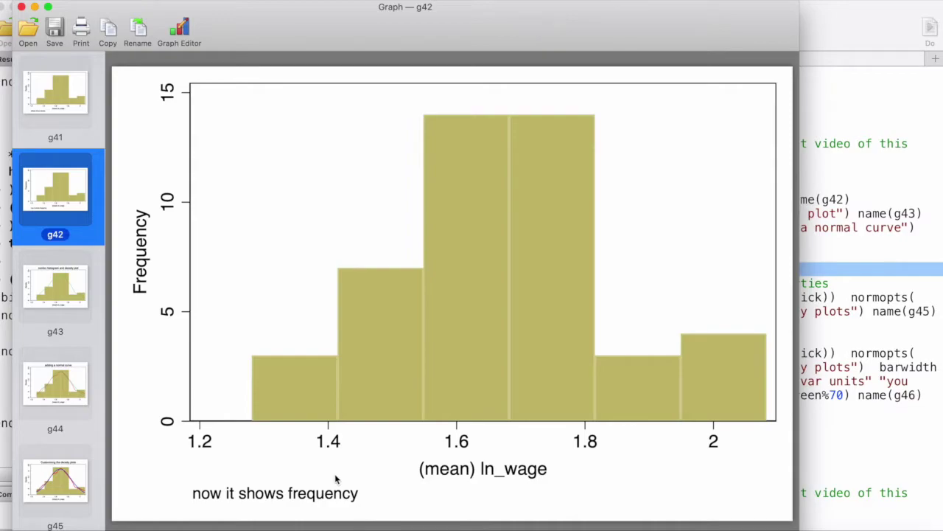
Step: Show g43 and review line 219's hist ln_wage, kdensity and 'combo histogram and density plot' title options
left_click(79, 305)
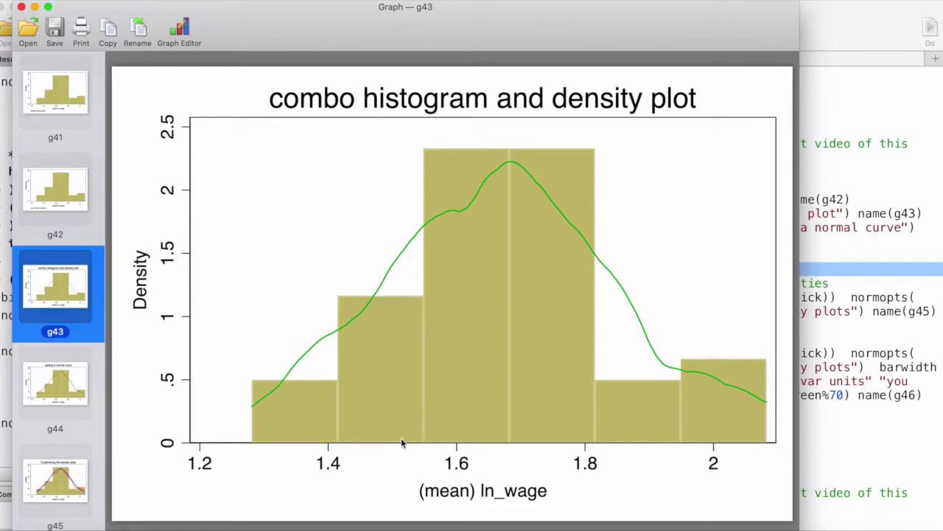
left_click(841, 249)
left_click(640, 214)
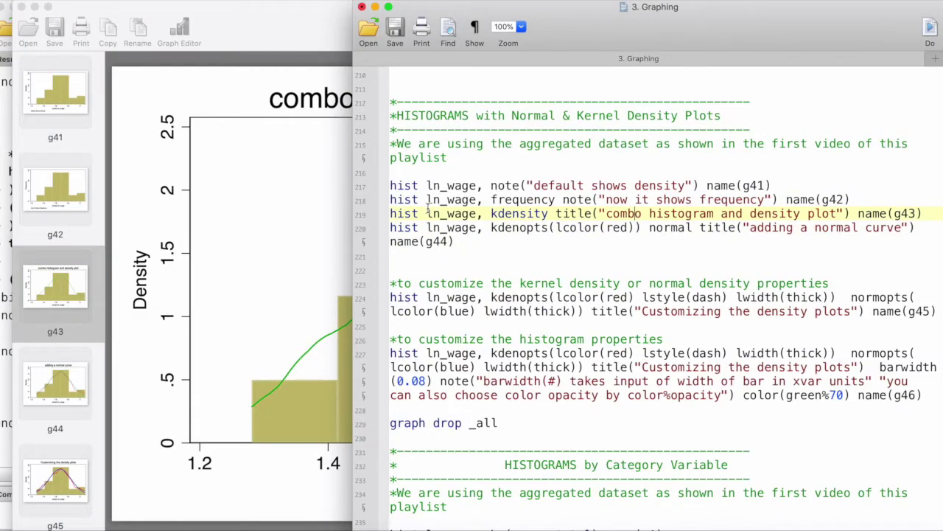
left_click_drag(394, 214, 547, 213)
left_click(504, 227)
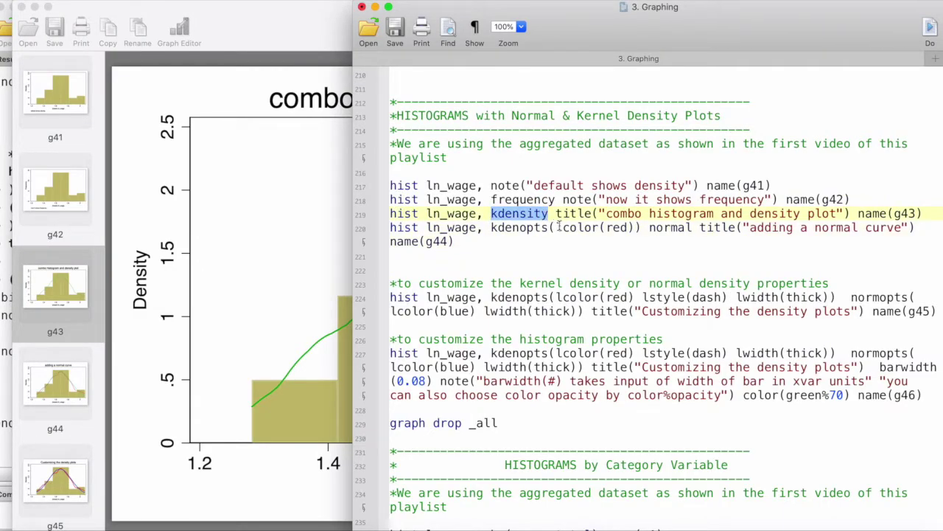
left_click_drag(558, 214, 852, 214)
left_click(554, 238)
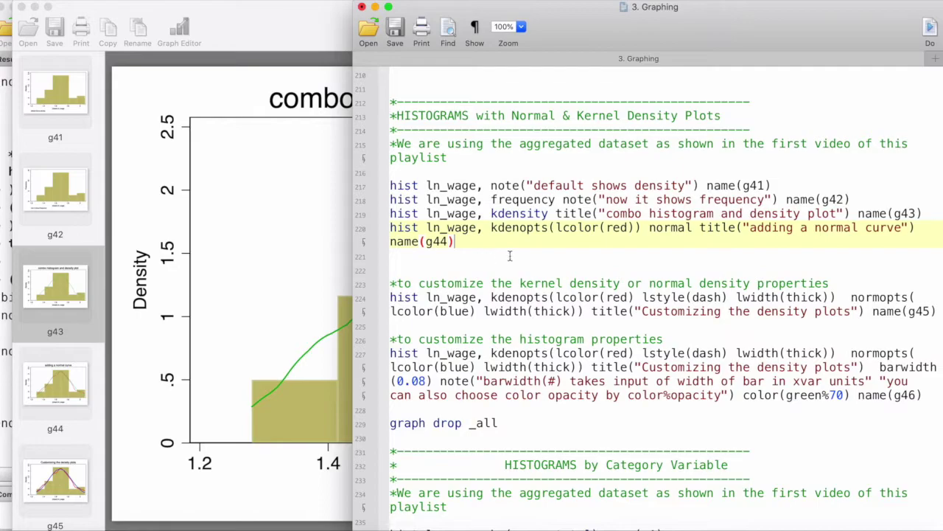
left_click(21, 348)
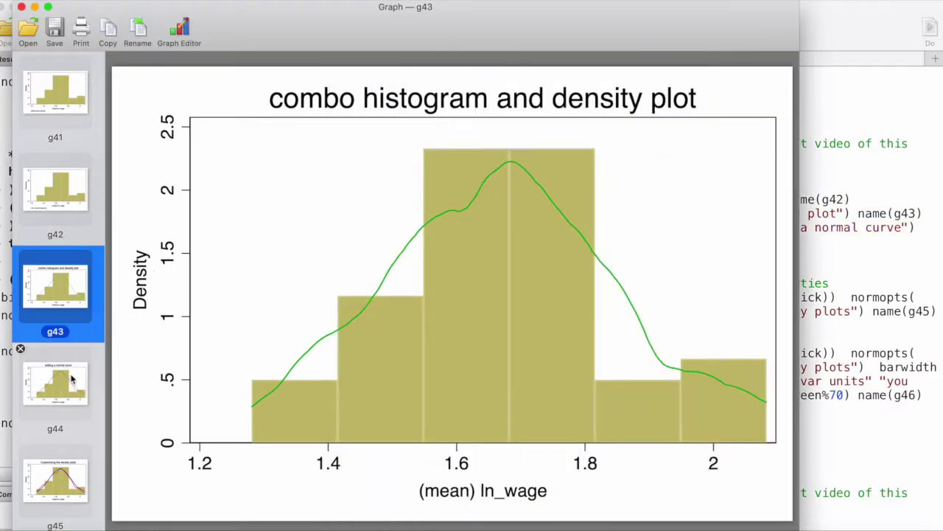
Step: Show g44 and highlight ln_wage and the kdenopts option on line 220
left_click(74, 378)
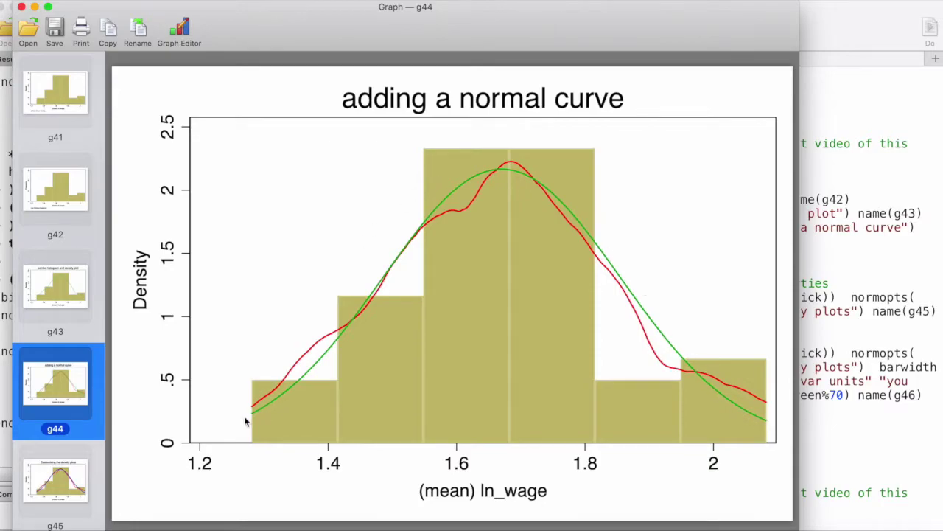
left_click(857, 305)
left_click_drag(427, 227, 477, 231)
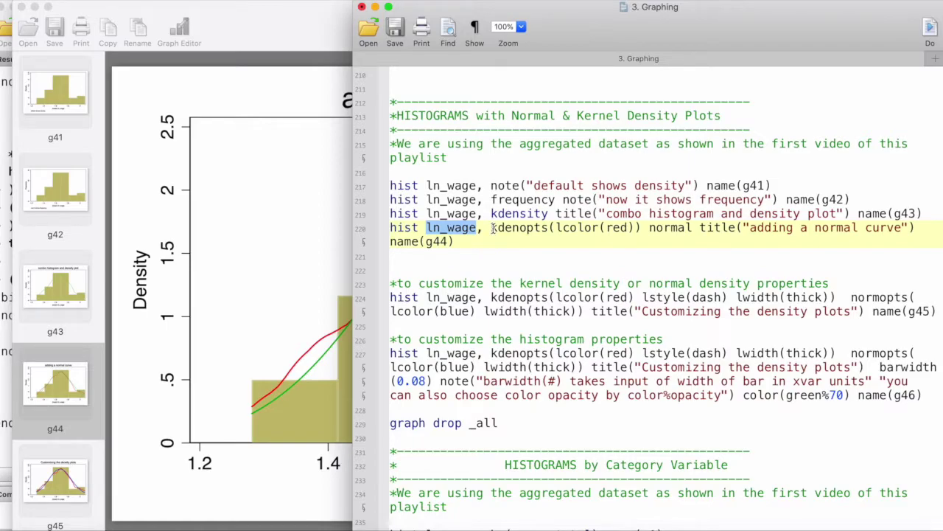
left_click_drag(493, 228, 550, 228)
left_click(527, 239)
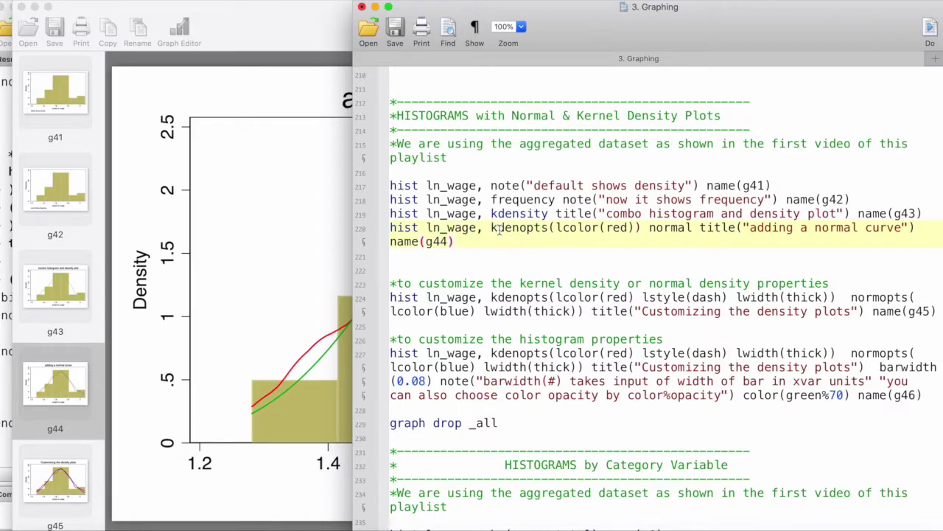
left_click_drag(493, 228, 547, 229)
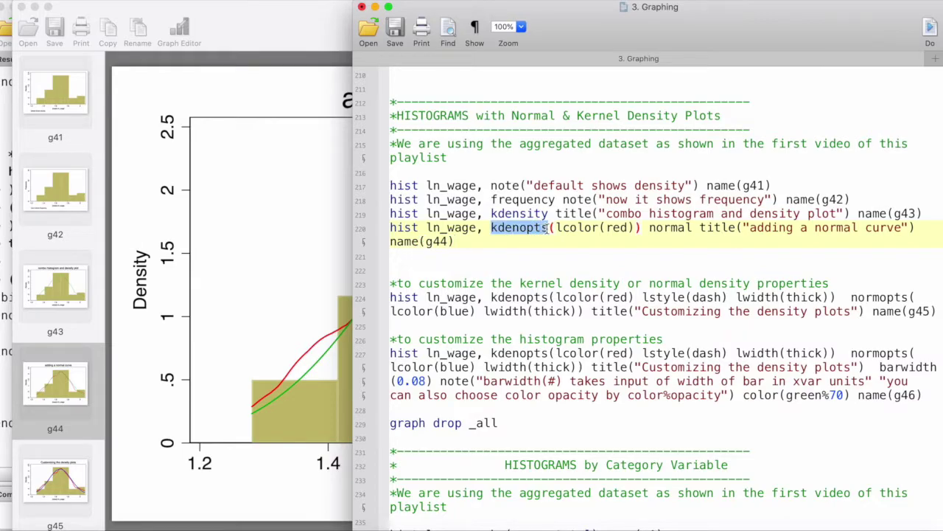
left_click(528, 235)
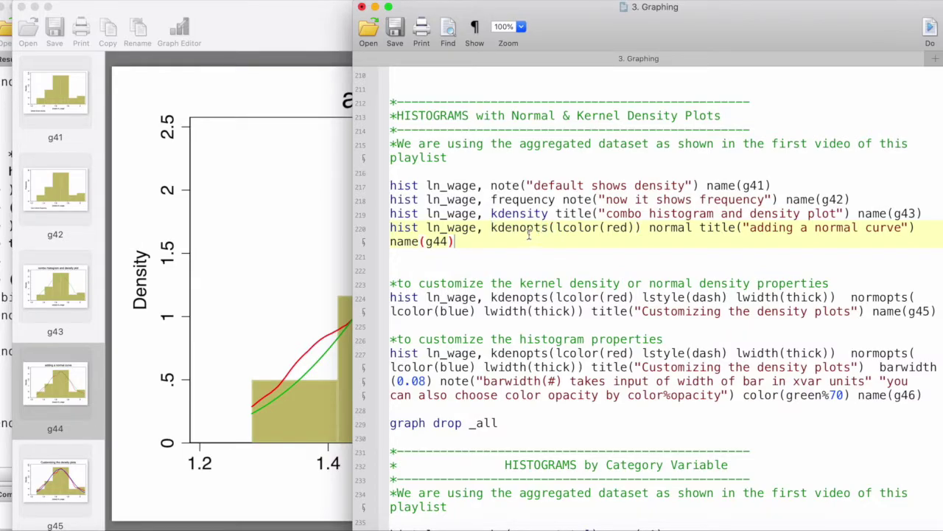
Step: Point out the lcolor(red) kernel setting and the normal option on line 220, then view g44
left_click_drag(557, 229, 636, 230)
left_click(658, 240)
left_click_drag(652, 230, 698, 228)
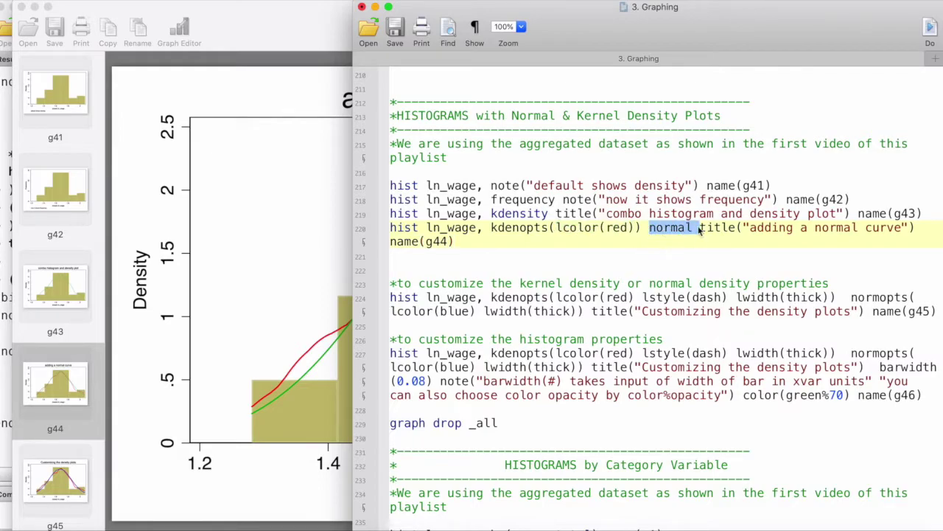
left_click(324, 259)
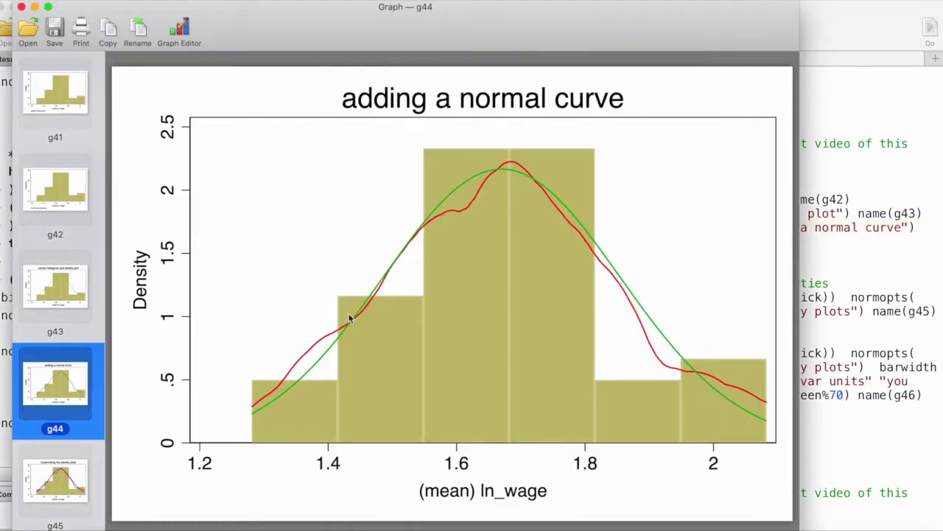
Step: Point out g44's 'adding a normal curve' title option, then bring up the g45 graph
left_click(828, 285)
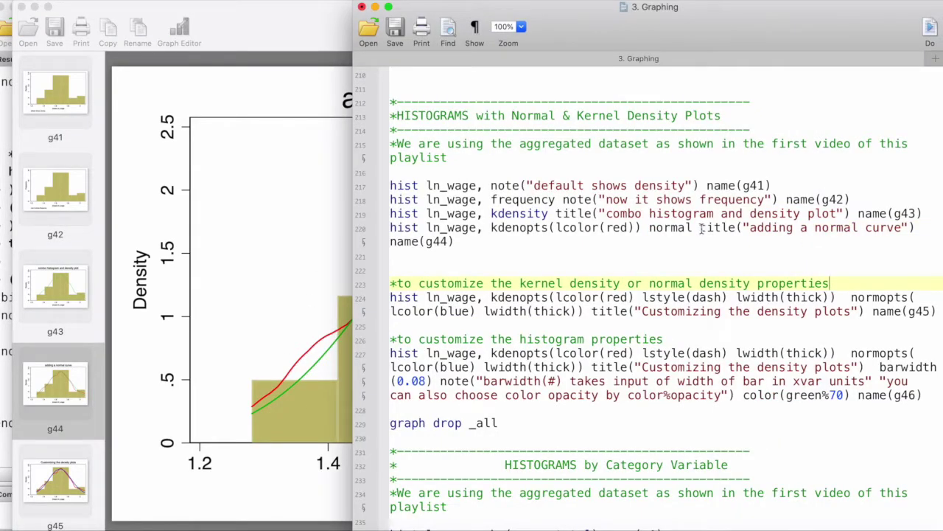
left_click_drag(701, 228, 902, 230)
left_click(335, 267)
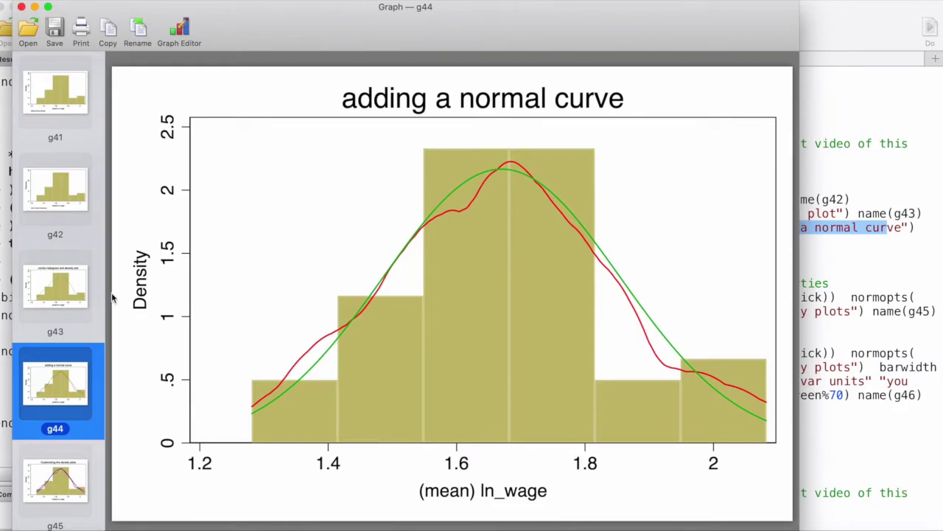
scroll(67, 324, "down", 3)
left_click(57, 384)
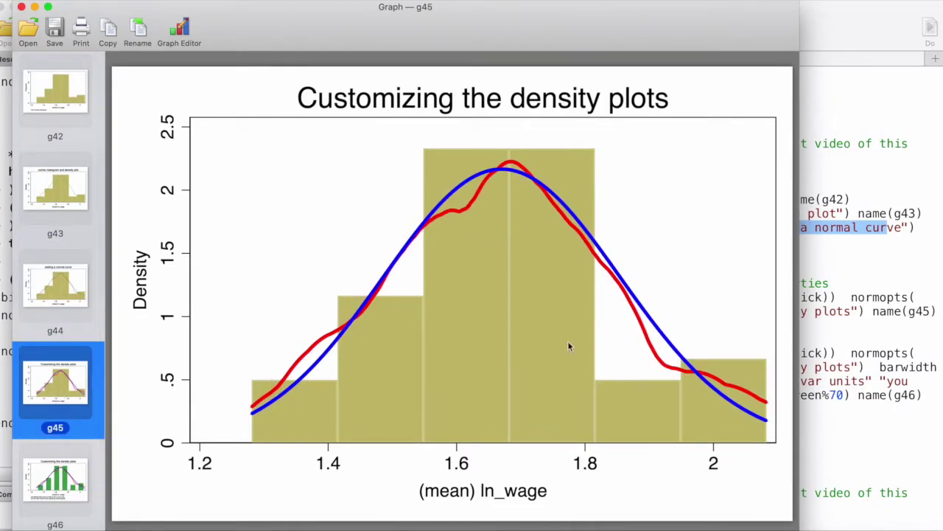
Step: Highlight hist ln_wage, kdenopts and the kernel curve's thick line width in the g45 command
left_click(895, 214)
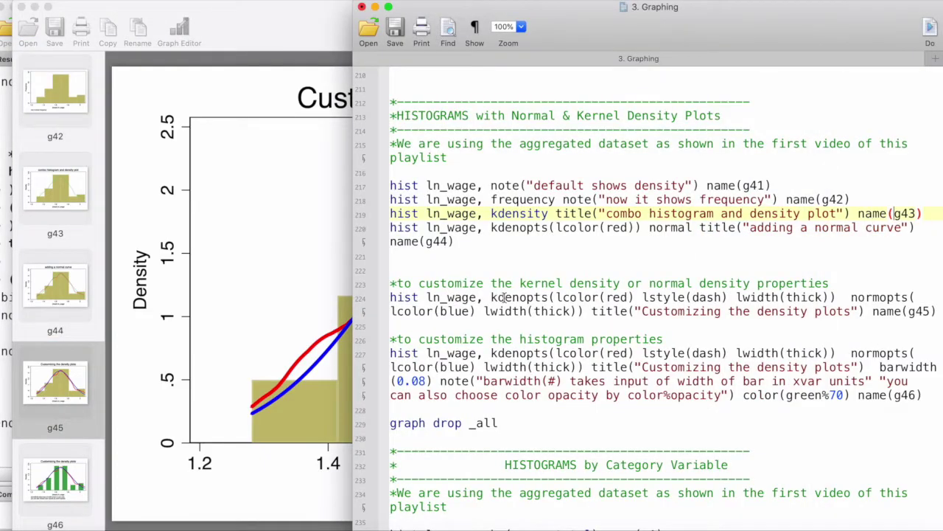
left_click_drag(478, 297, 390, 297)
left_click(520, 298)
left_click_drag(491, 297, 728, 297)
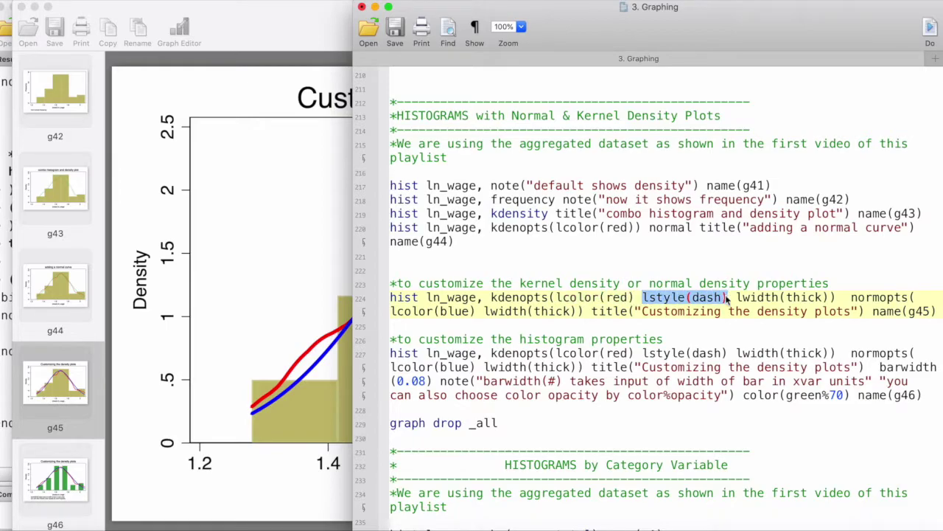
left_click_drag(830, 297, 743, 297)
Step: Highlight normopts with its thick normal line width, then view g45 and the green-bar g46
left_click_drag(852, 297, 874, 297)
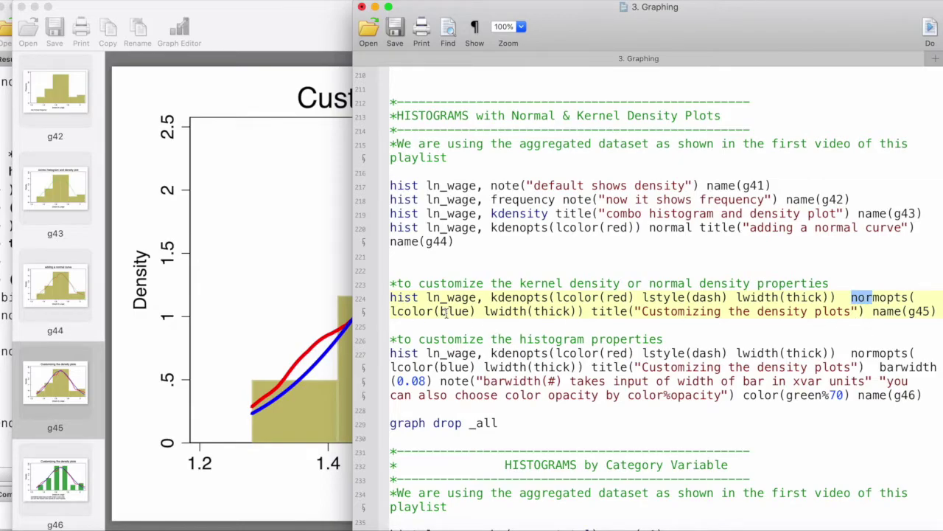
left_click_drag(485, 310, 613, 311)
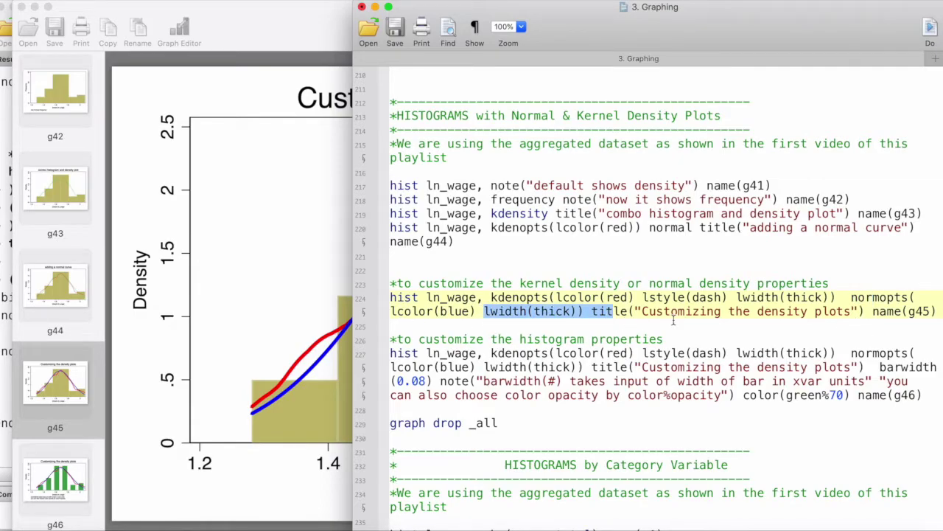
left_click(331, 298)
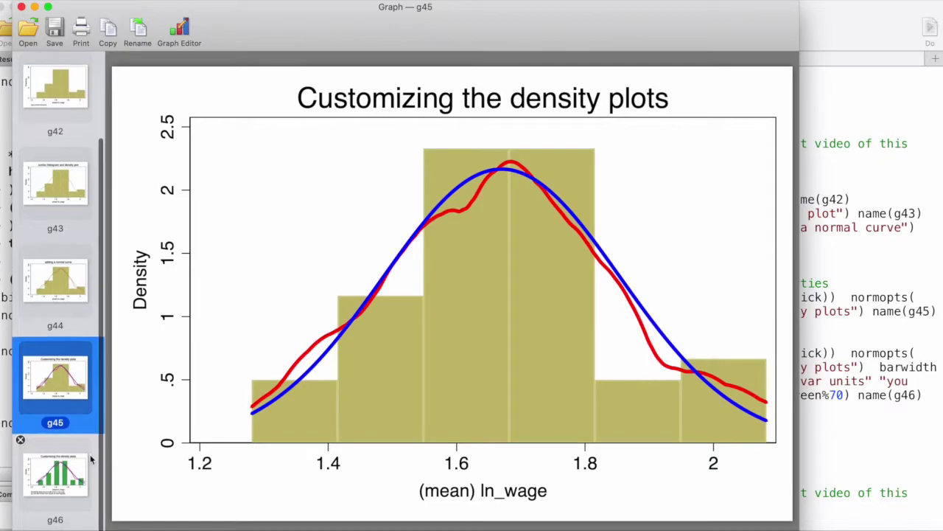
left_click(20, 446)
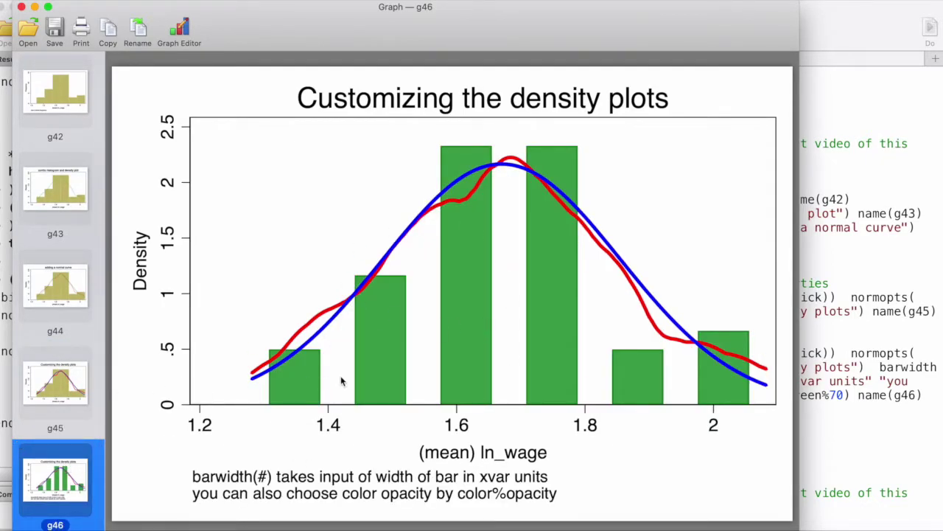
left_click(848, 308)
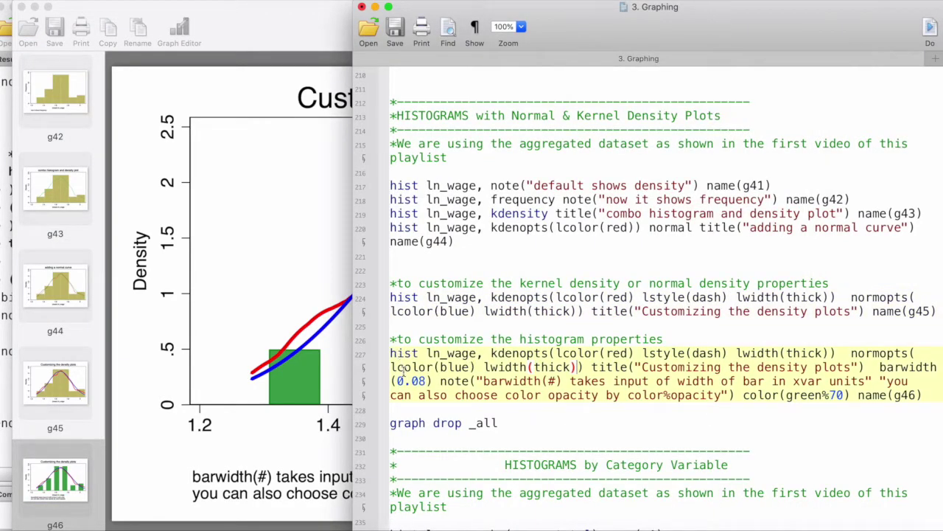
left_click_drag(880, 367, 436, 381)
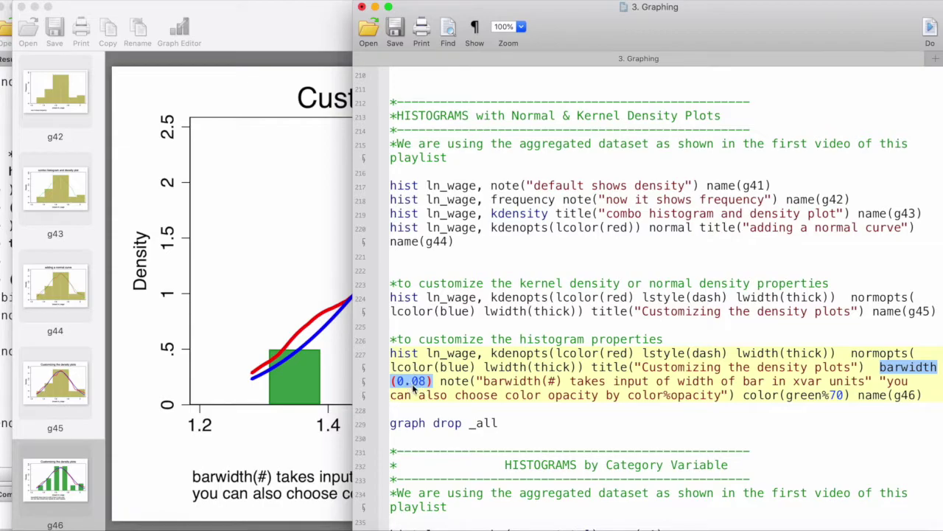
left_click(480, 380)
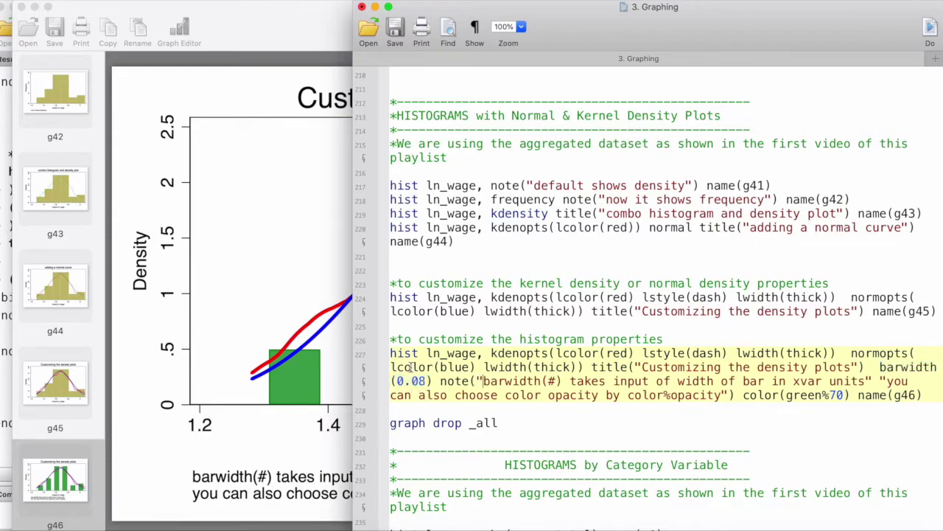
left_click_drag(392, 354, 475, 354)
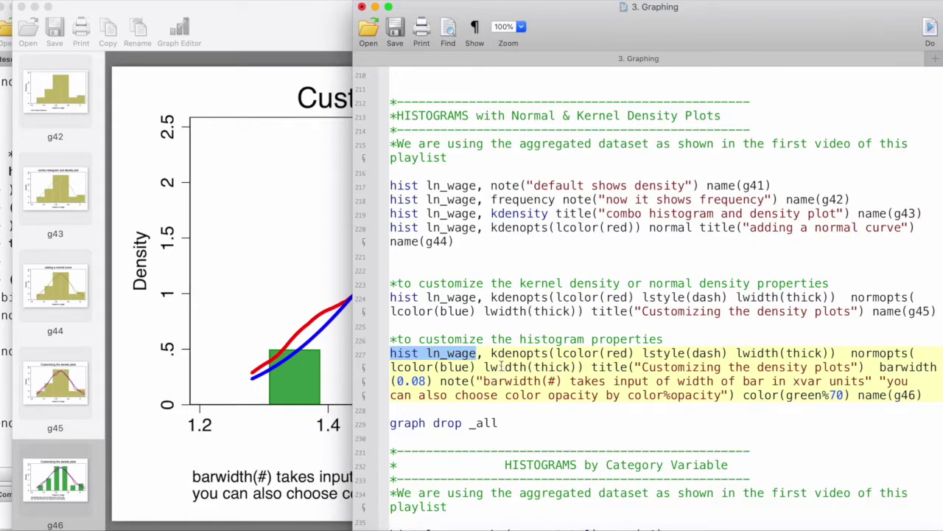
left_click_drag(492, 354, 837, 356)
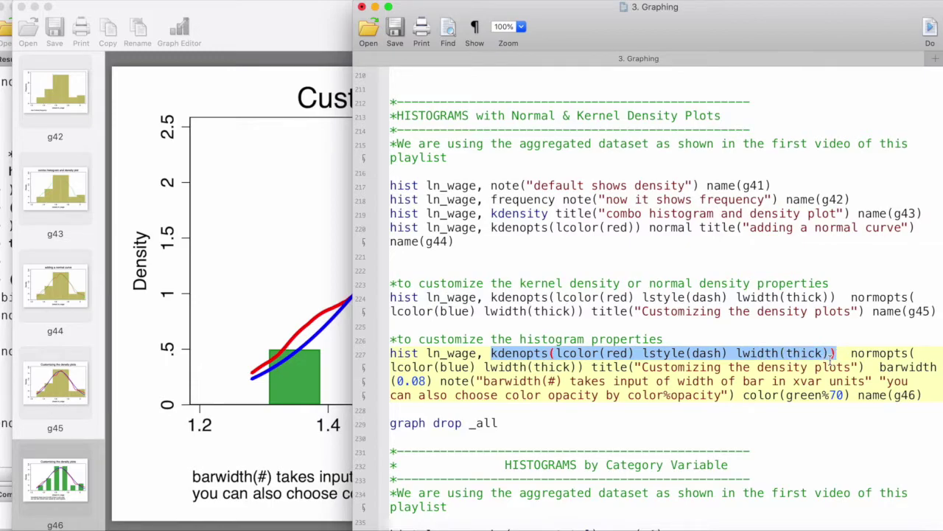
left_click_drag(852, 354, 737, 395)
left_click(603, 366)
left_click(754, 405)
left_click_drag(873, 381, 475, 382)
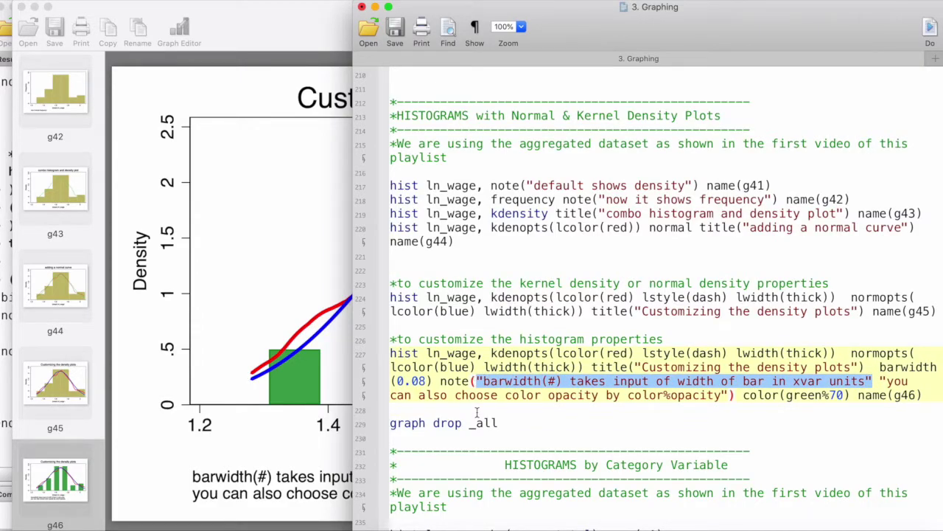
left_click(322, 452)
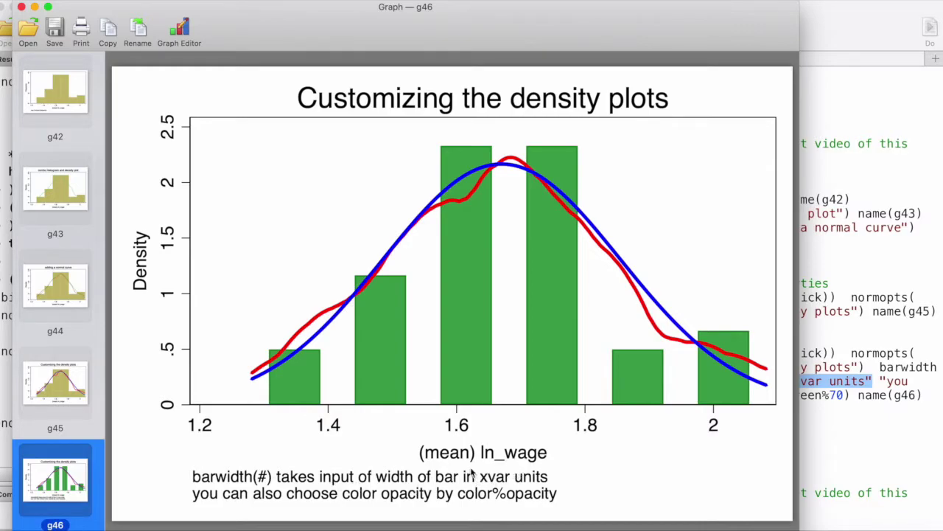
key("super+grave")
left_click(466, 366)
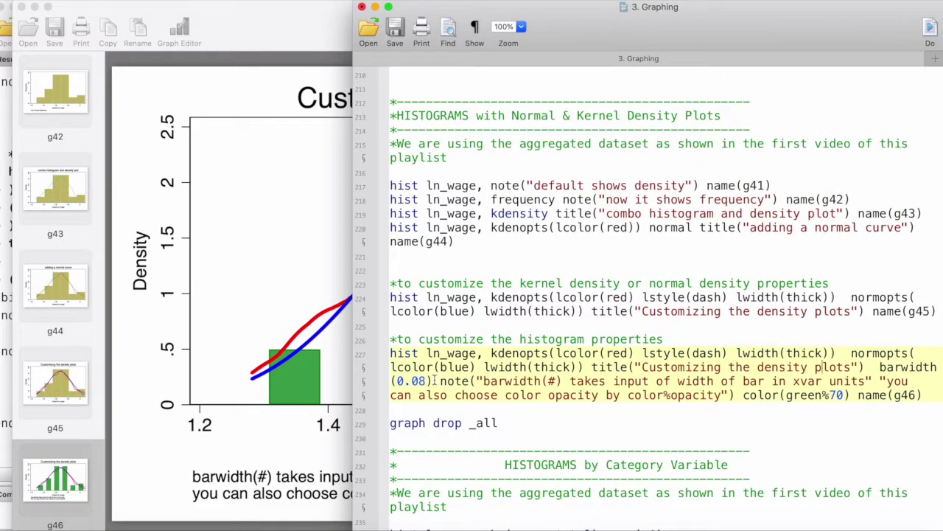
left_click_drag(425, 380, 397, 380)
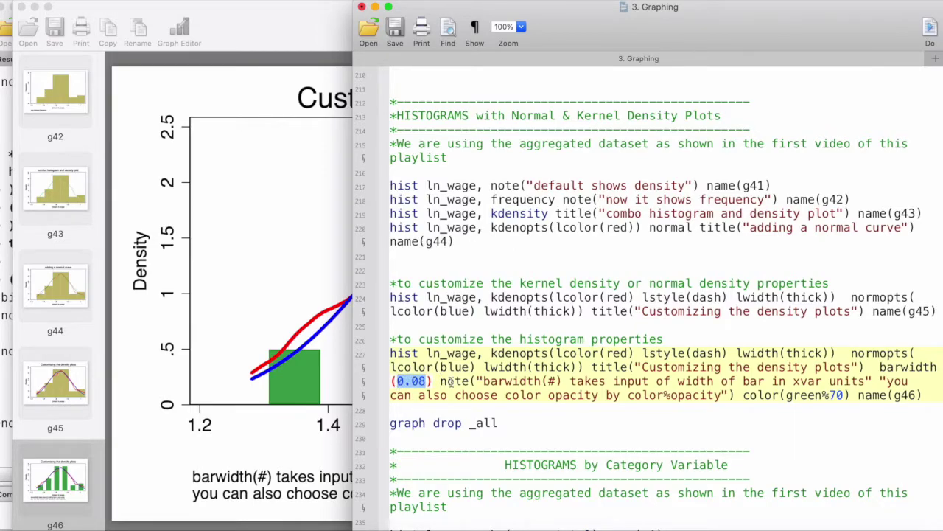
left_click(342, 398)
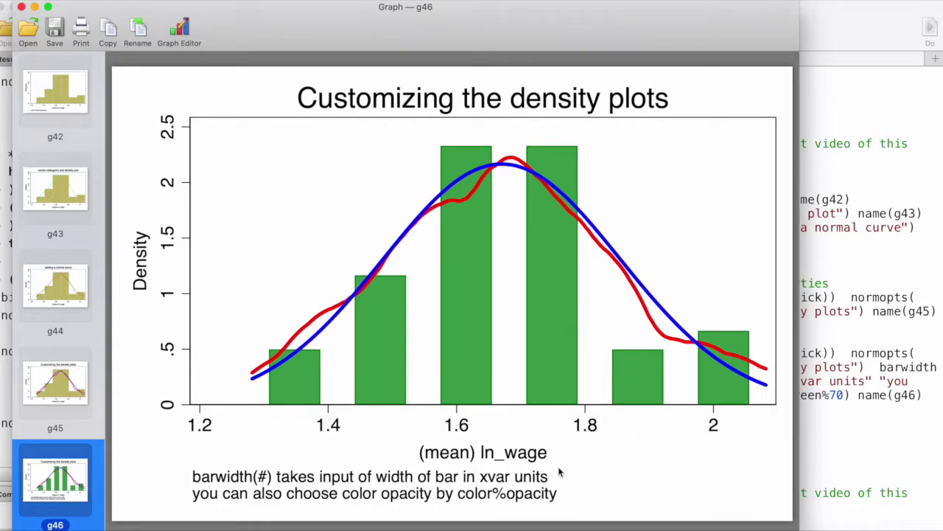
left_click(873, 430)
left_click_drag(396, 396, 710, 398)
left_click(680, 401)
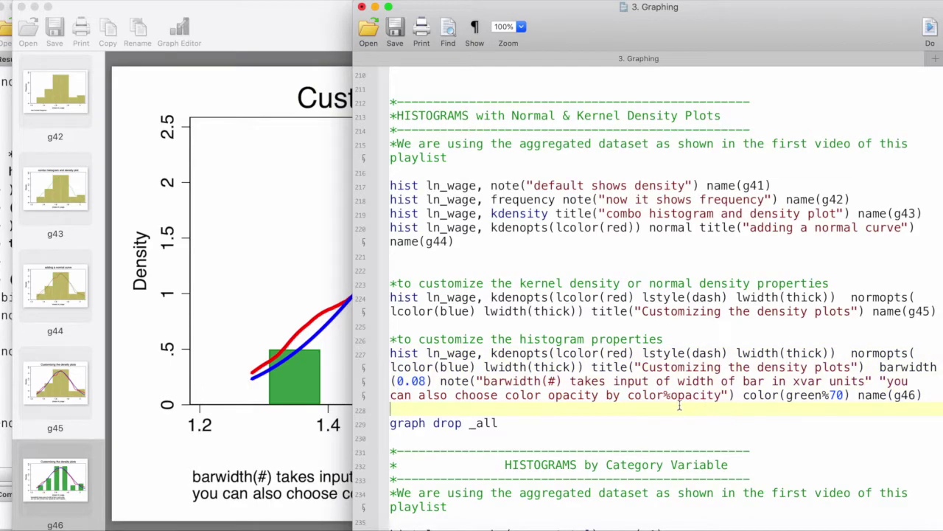
left_click_drag(628, 398, 722, 397)
left_click(666, 398)
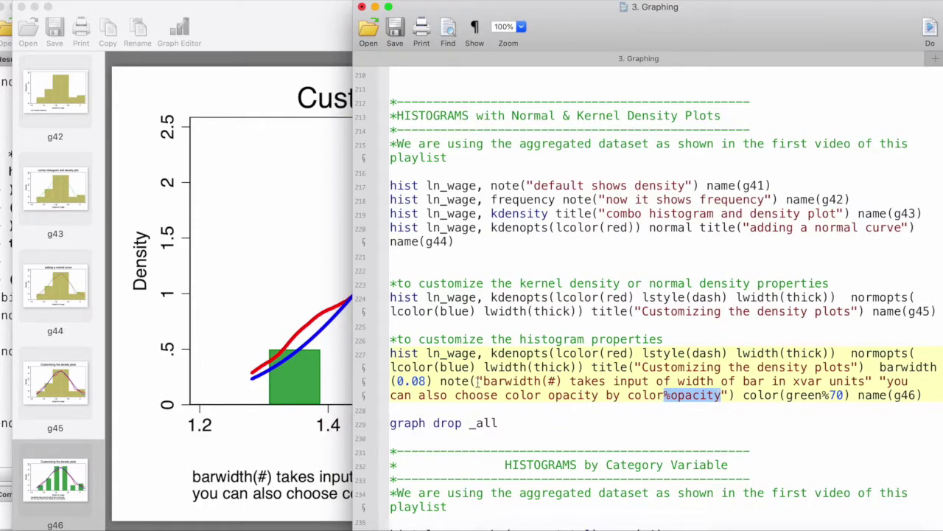
left_click(752, 398)
left_click_drag(744, 398, 849, 398)
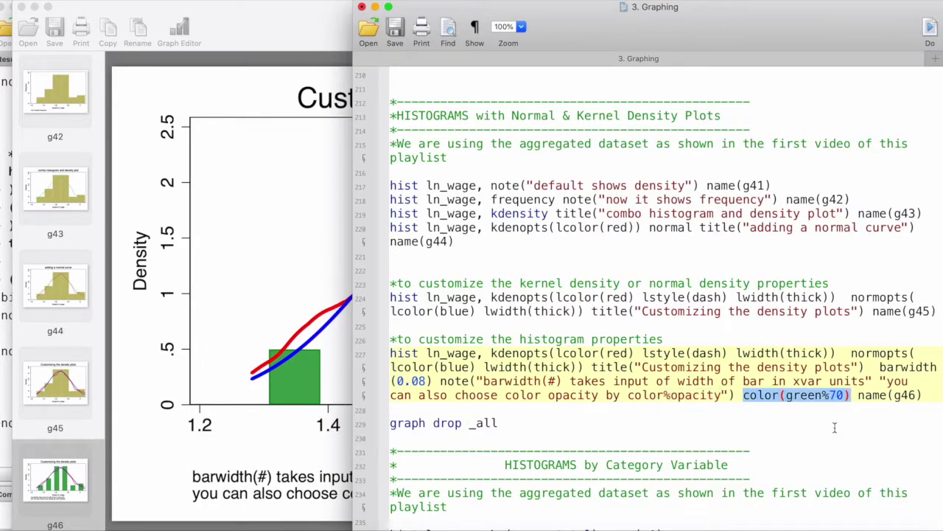
left_click(307, 373)
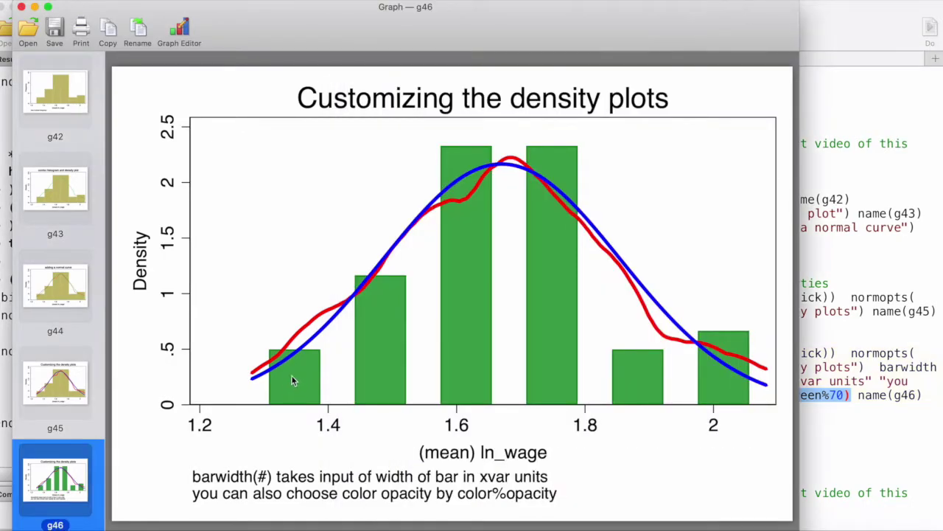